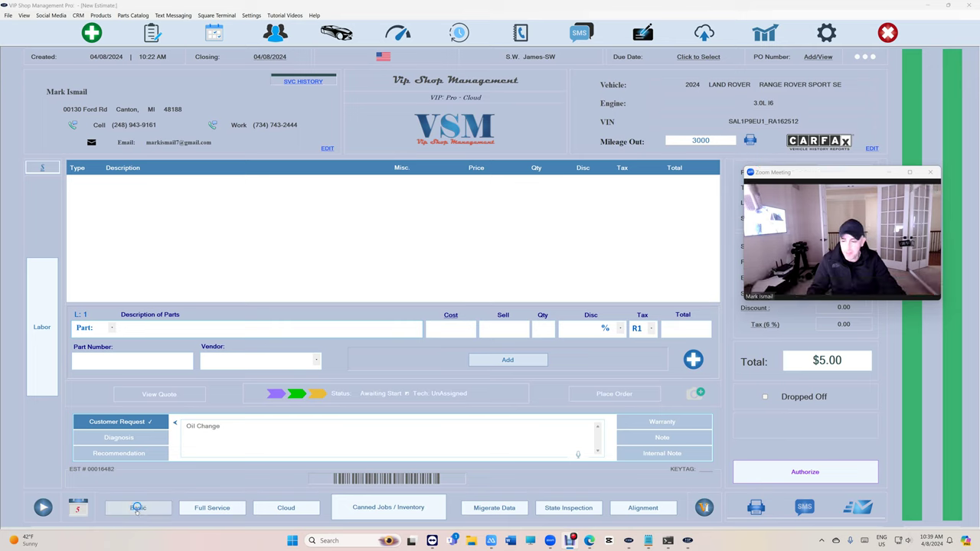
Auto-fill the estimate with the Basic oil change, then open and dismiss the Mahle filter line unchanged.
left_click(138, 509)
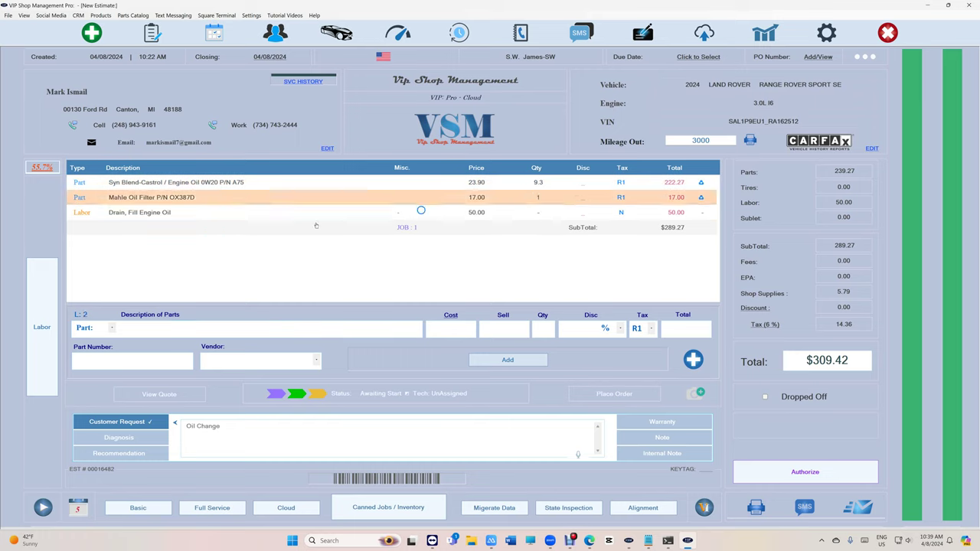
left_click(192, 197)
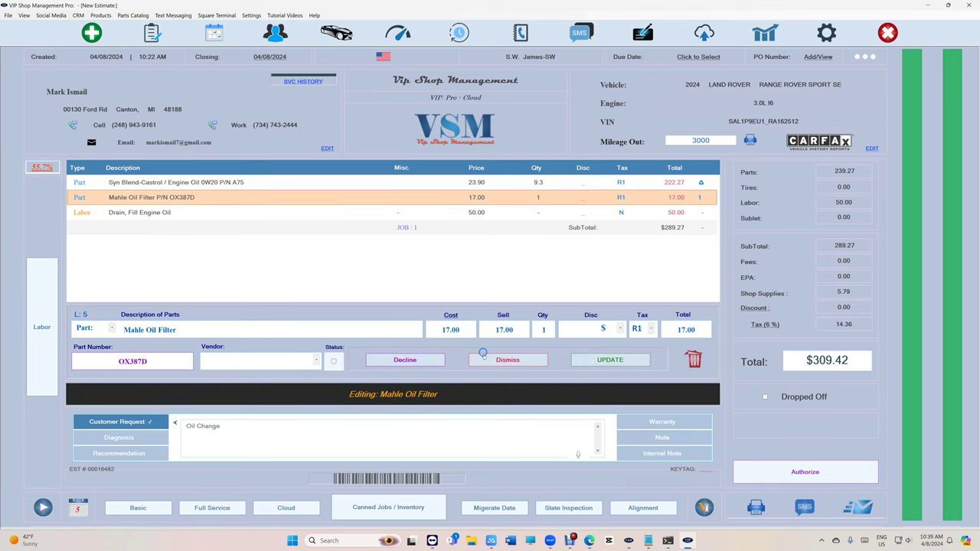
left_click(485, 357)
Delete job 1, the oil change job, from the estimate.
left_click(526, 228)
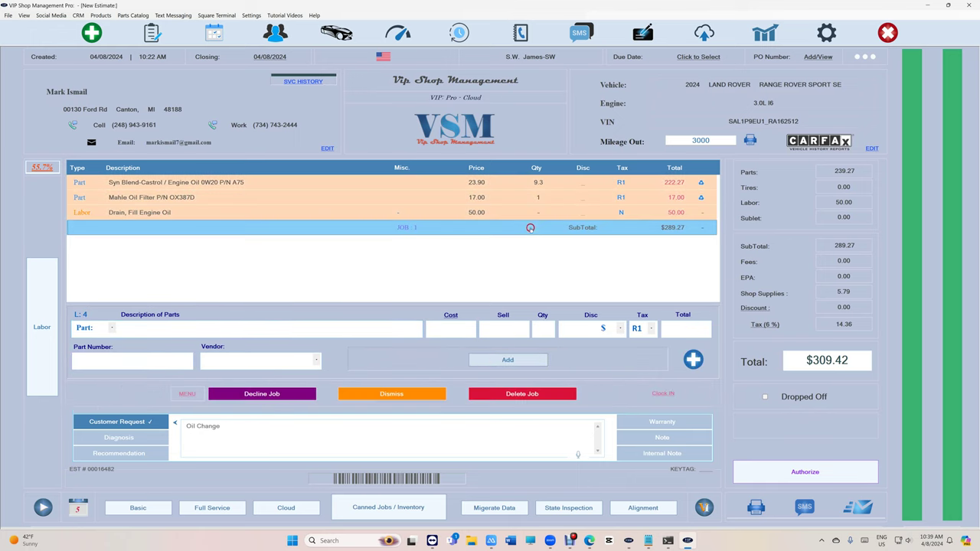
left_click(542, 398)
left_click(574, 291)
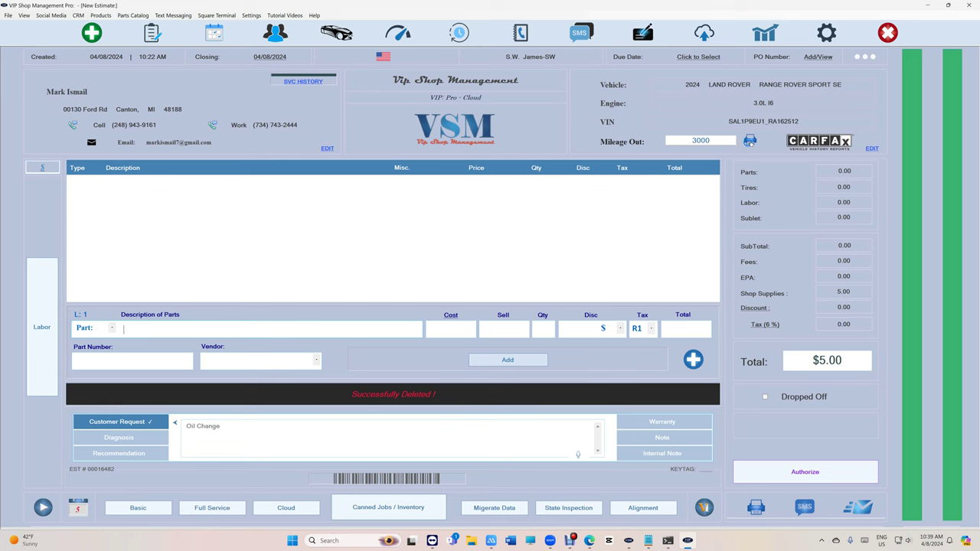
Add the oil change sticker's job to the estimate and close the sticker data.
left_click(749, 142)
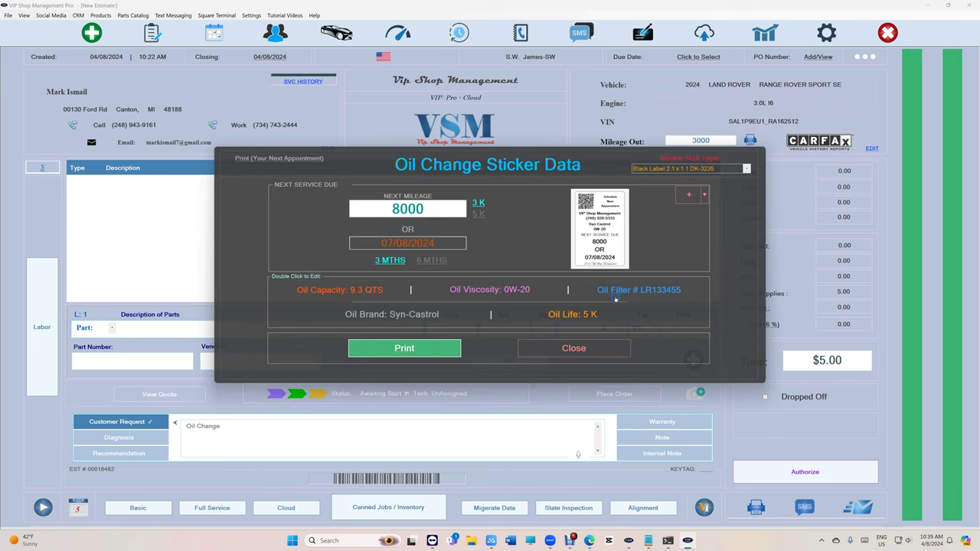
left_click(688, 197)
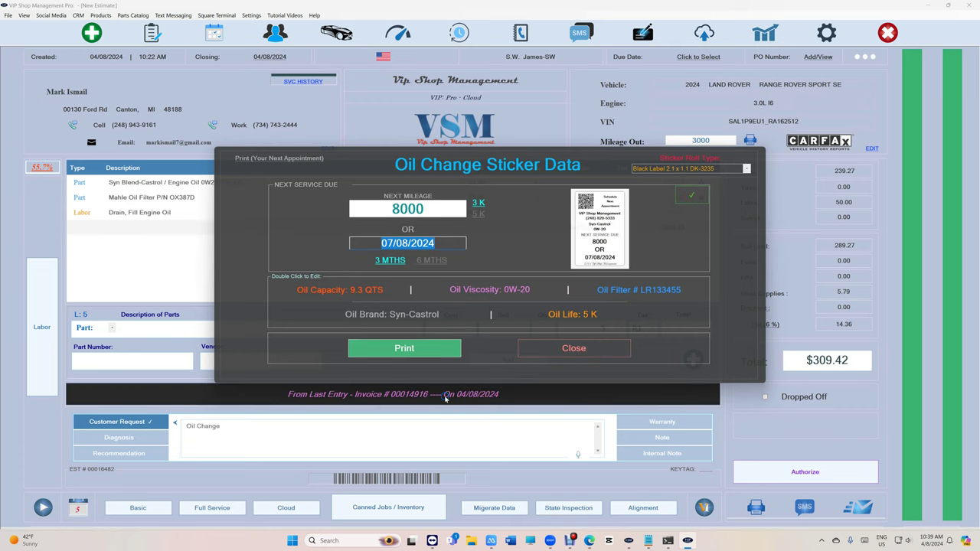
left_click(572, 347)
Delete job 1 again and reopen the oil change sticker data.
left_click(381, 229)
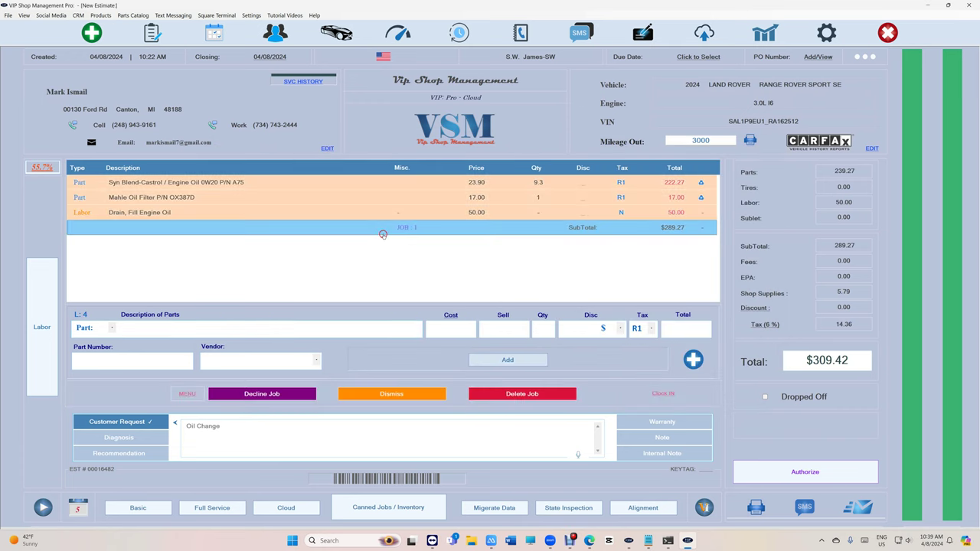
left_click(503, 388)
left_click(529, 269)
left_click(749, 141)
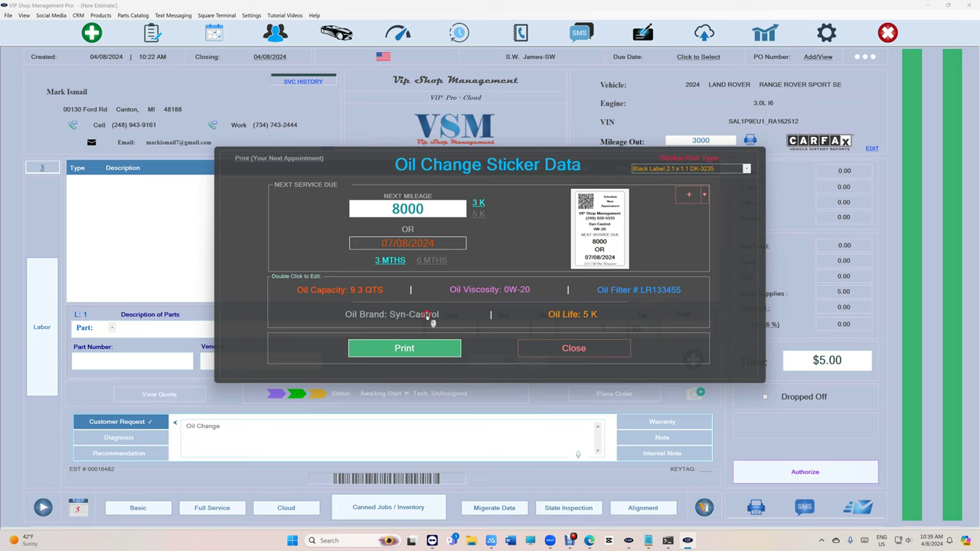
Set the sticker's oil brand to Syn-Mobil 1.
double_click(430, 317)
left_click(415, 317)
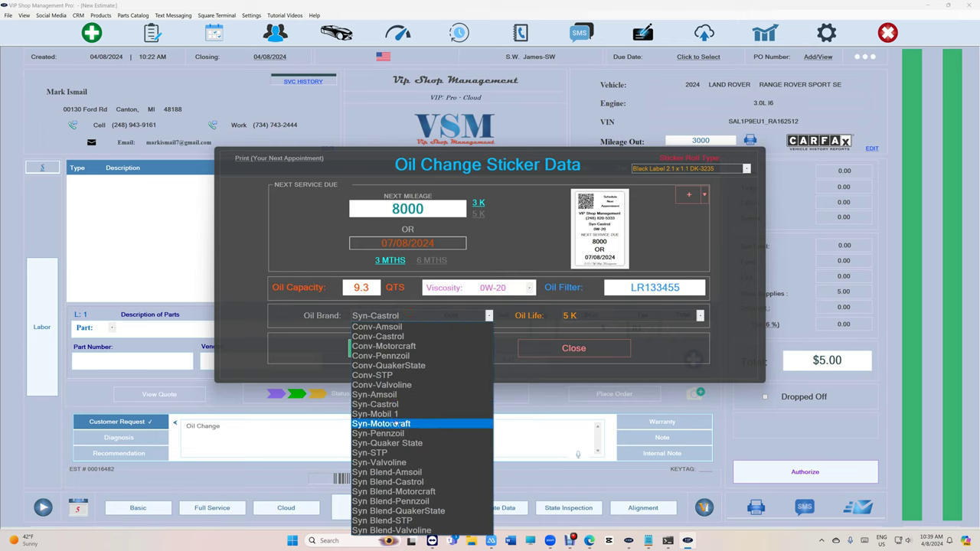
left_click(398, 414)
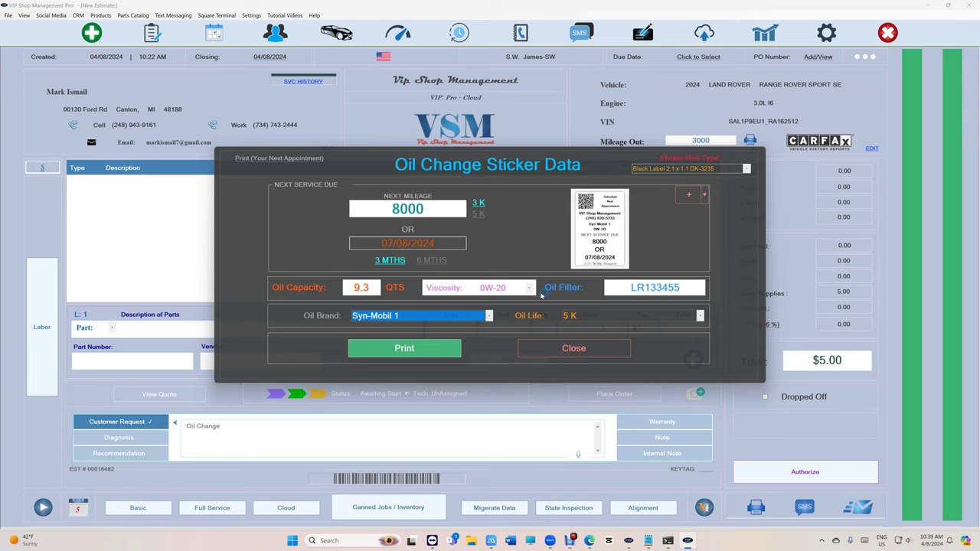
Set the sticker viscosity to 0W-40 and add its oil change job to the estimate.
left_click(528, 287)
left_click(524, 321)
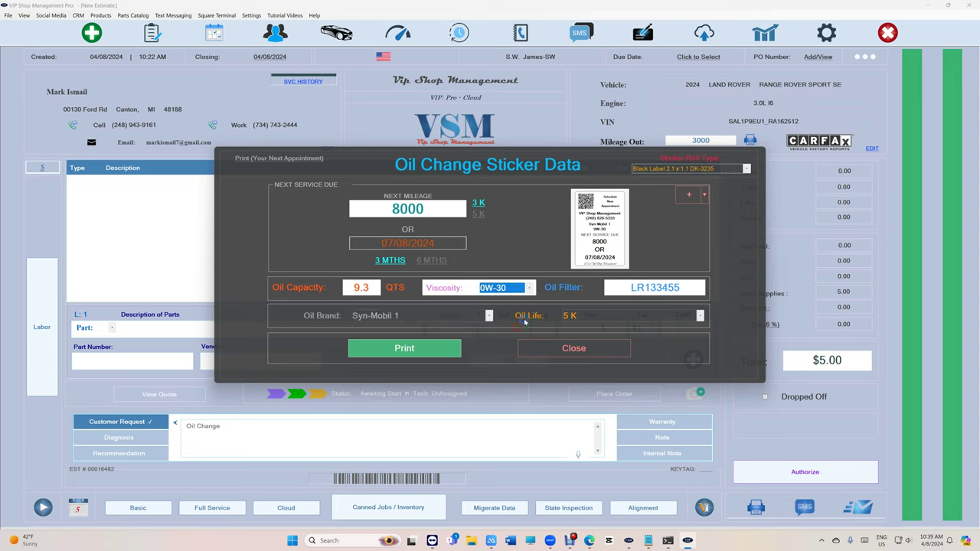
left_click(528, 287)
left_click(522, 330)
left_click(685, 198)
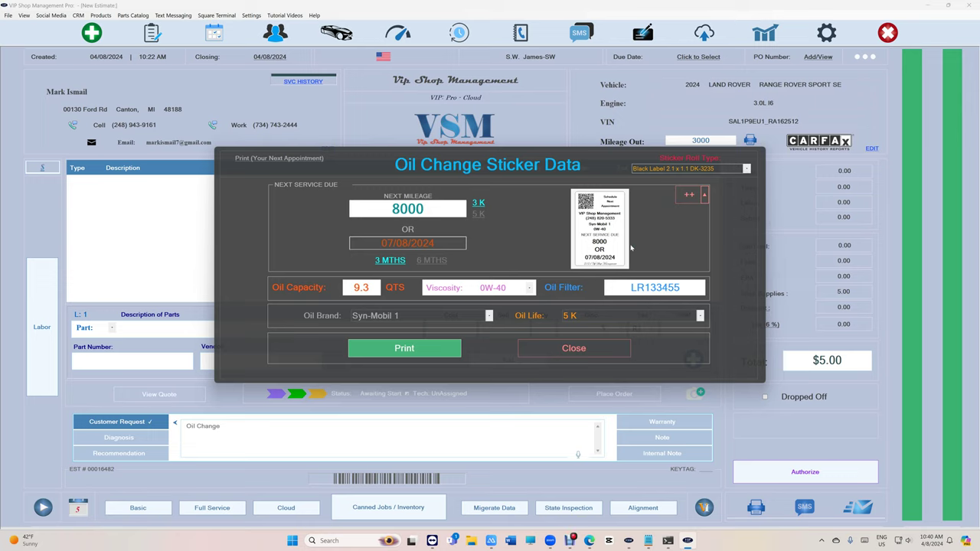
left_click(688, 195)
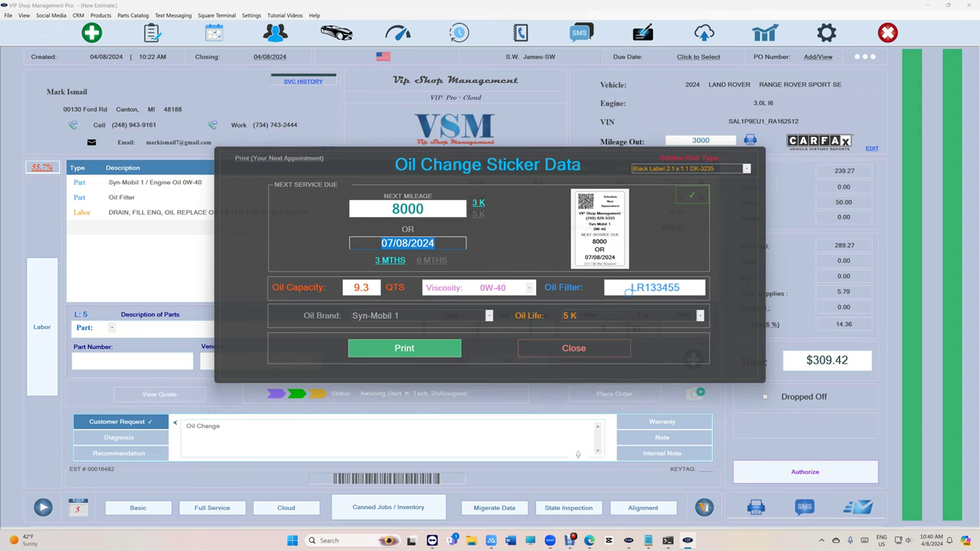
left_click(573, 347)
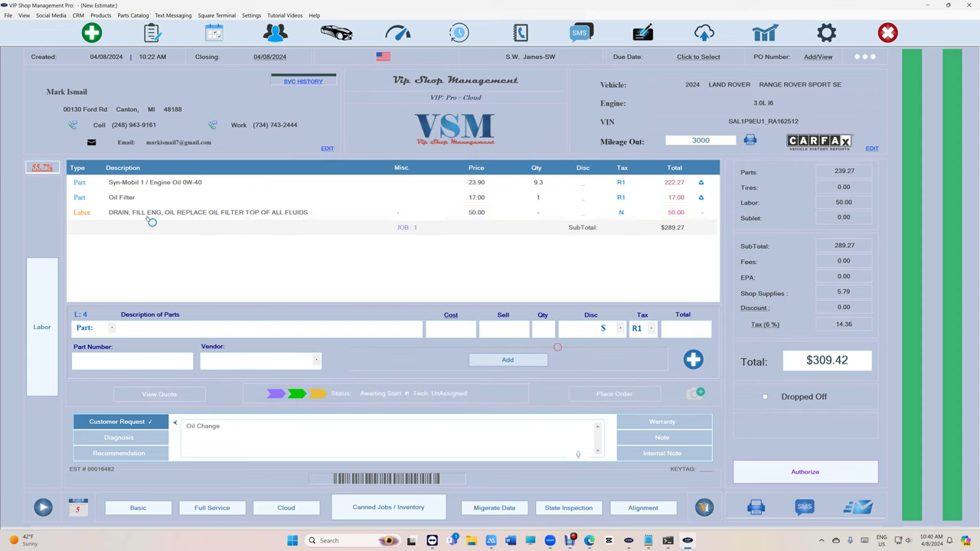
double_click(136, 186)
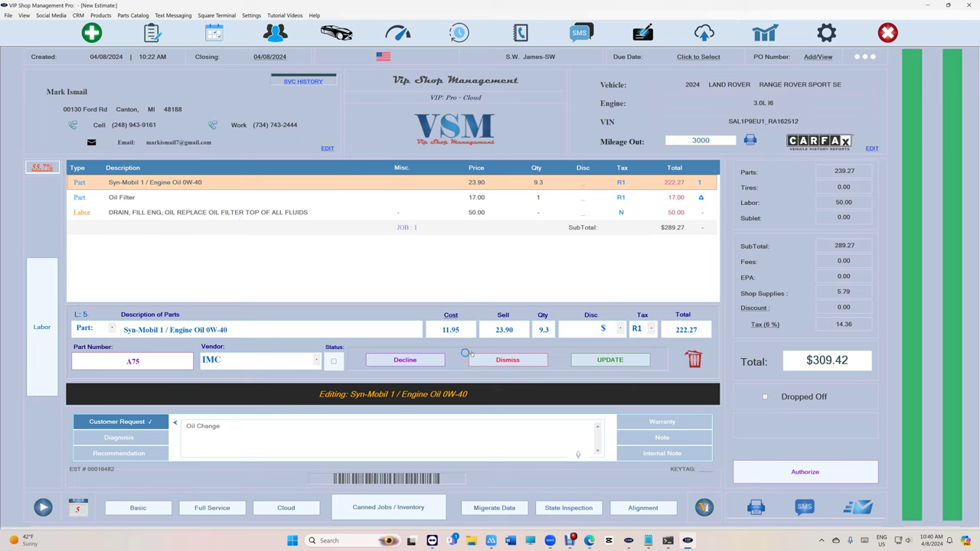
left_click(493, 360)
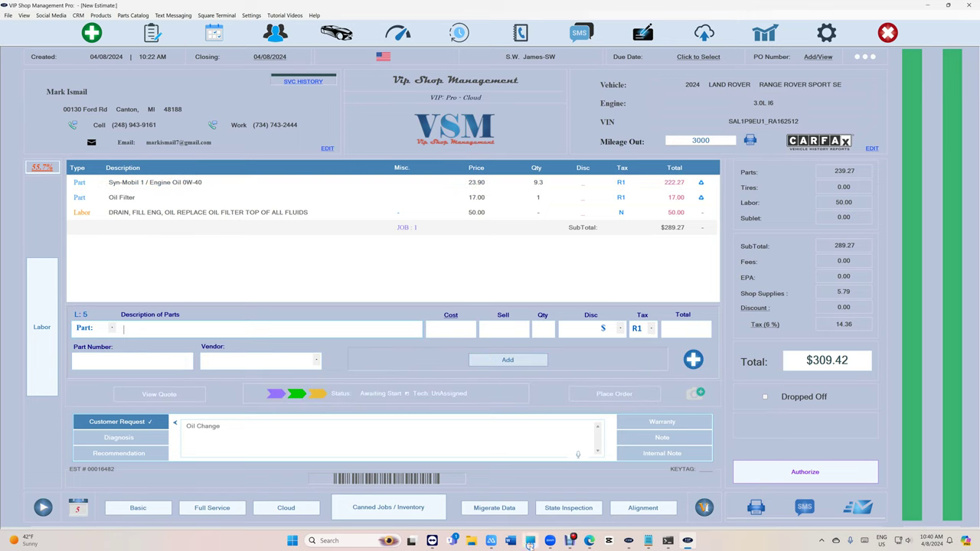
mouse_move(549, 541)
left_click(597, 494)
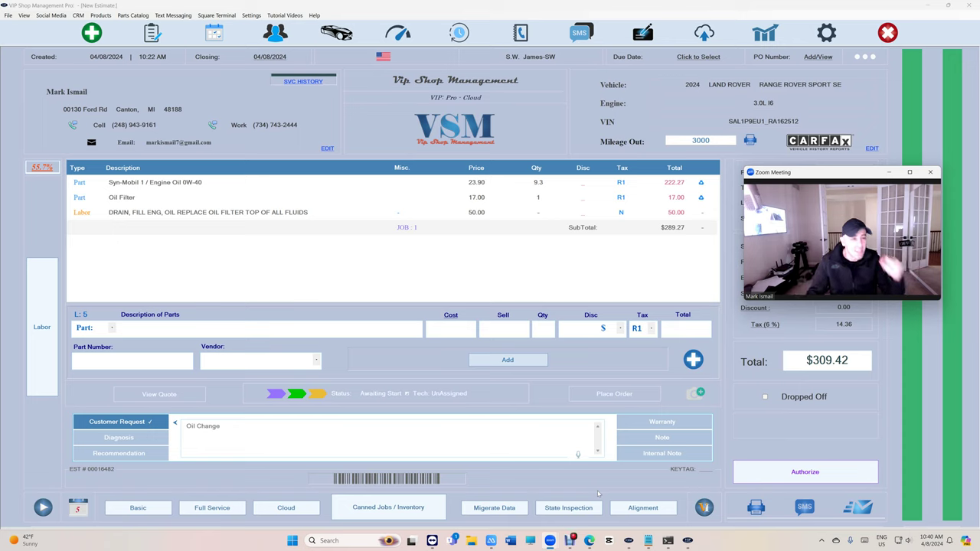
Delete job 1 from the estimate.
left_click(402, 228)
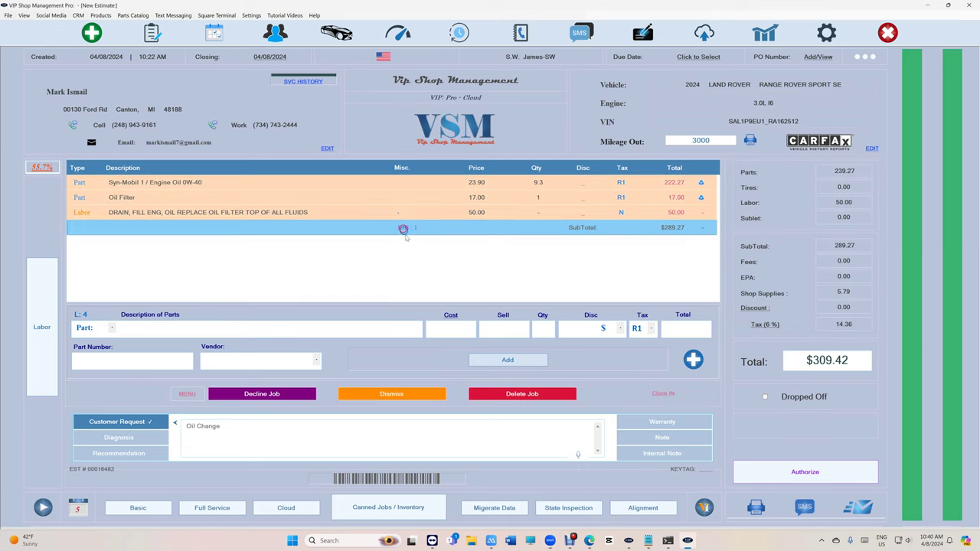
left_click(534, 395)
left_click(562, 280)
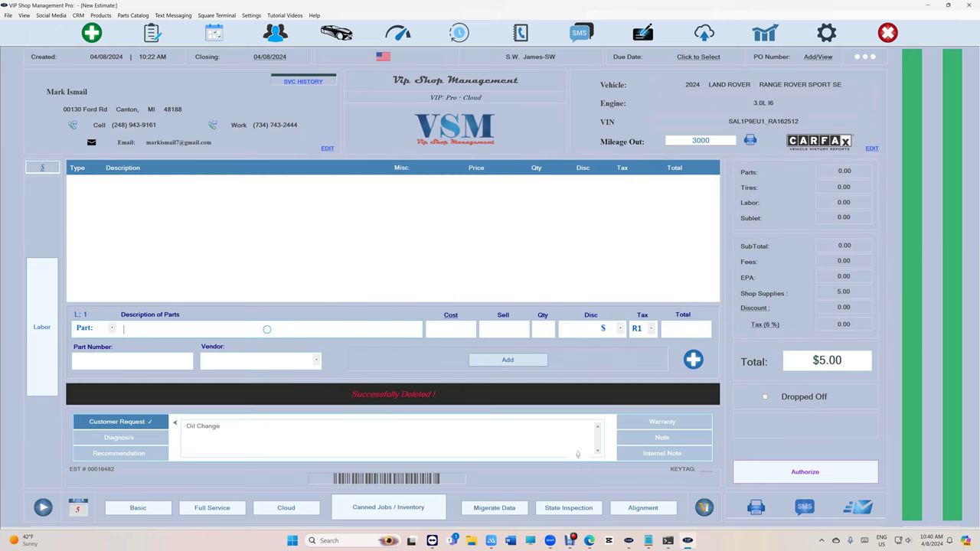
Add Syn Blend-Castrol Engine Oil 0W20 via an 'engine oil' part search, then check the sticker data.
left_click(267, 329)
type("engone")
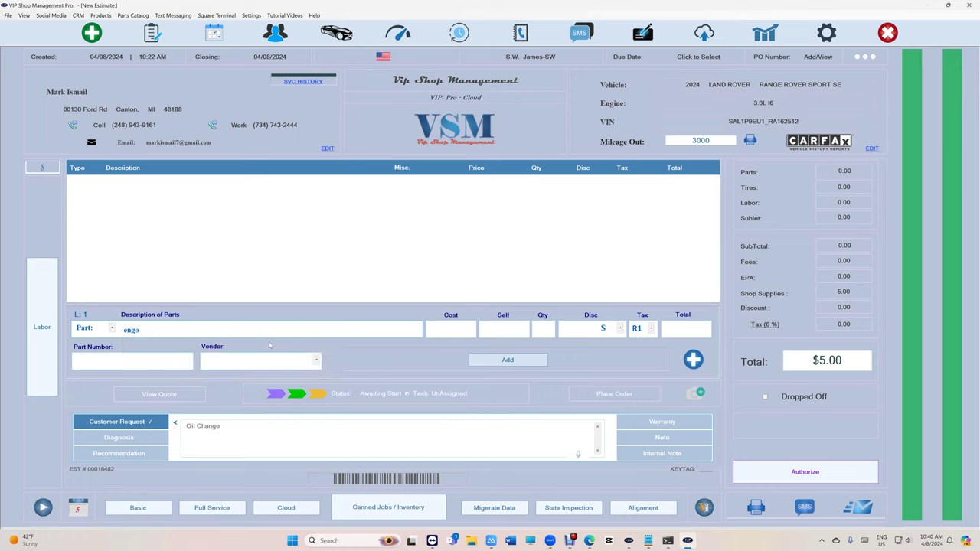
key("BackSpace")
type("ine oi")
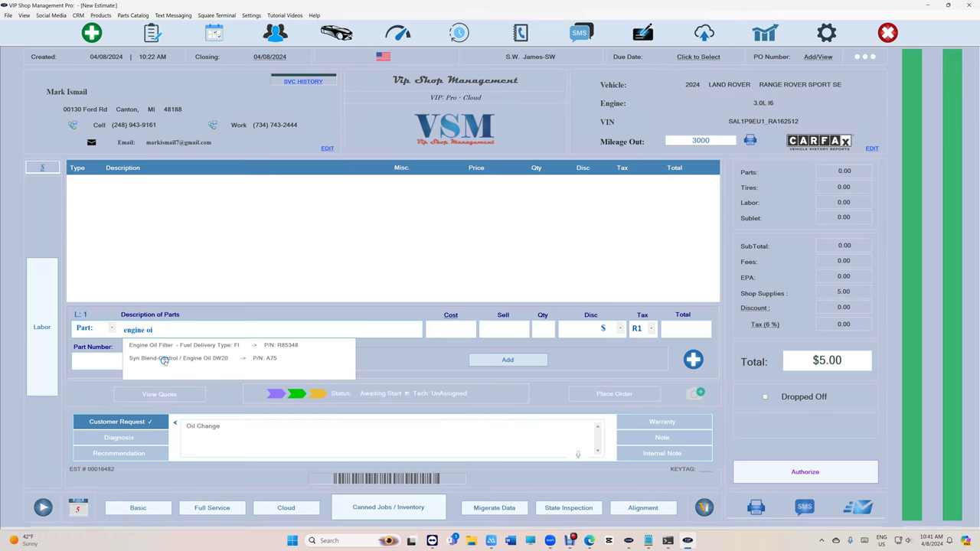
left_click(213, 359)
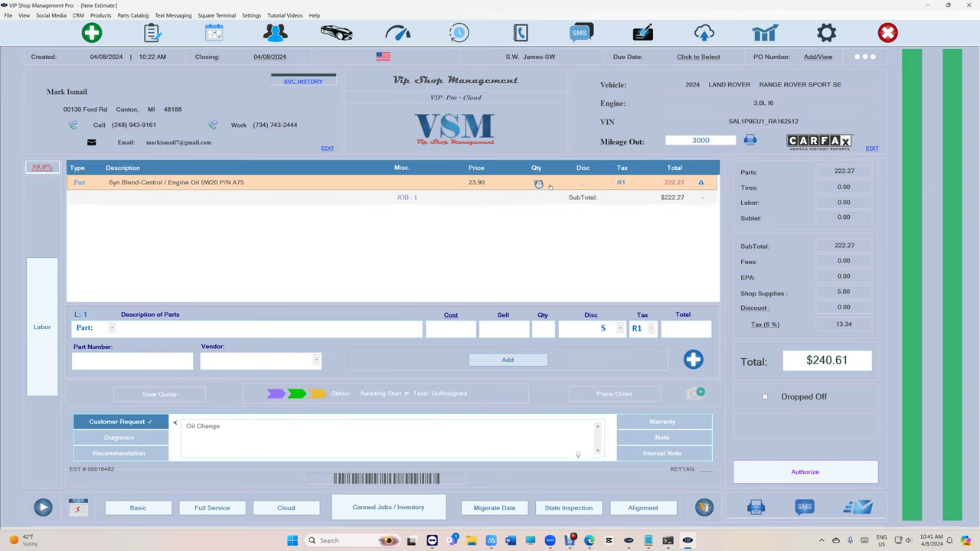
left_click(750, 141)
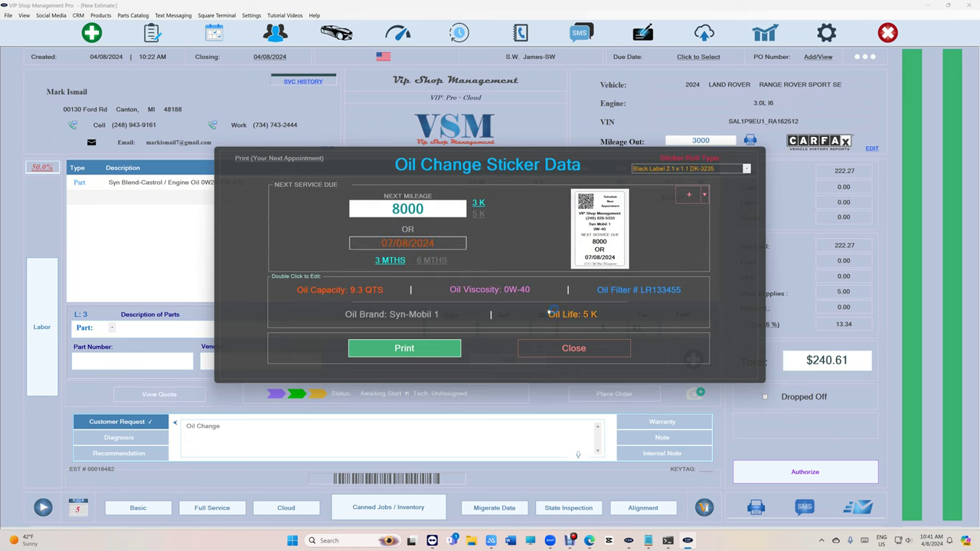
left_click(574, 347)
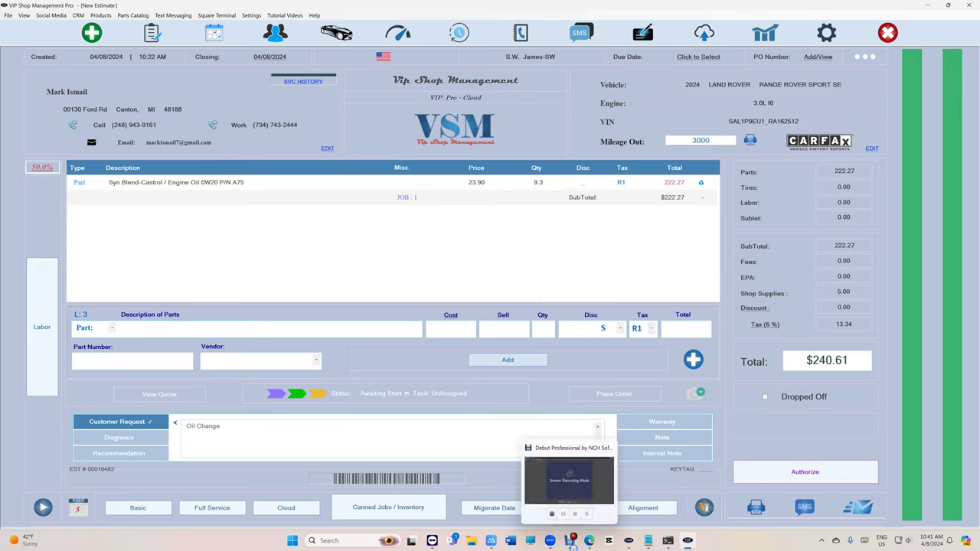
mouse_move(550, 541)
left_click(597, 498)
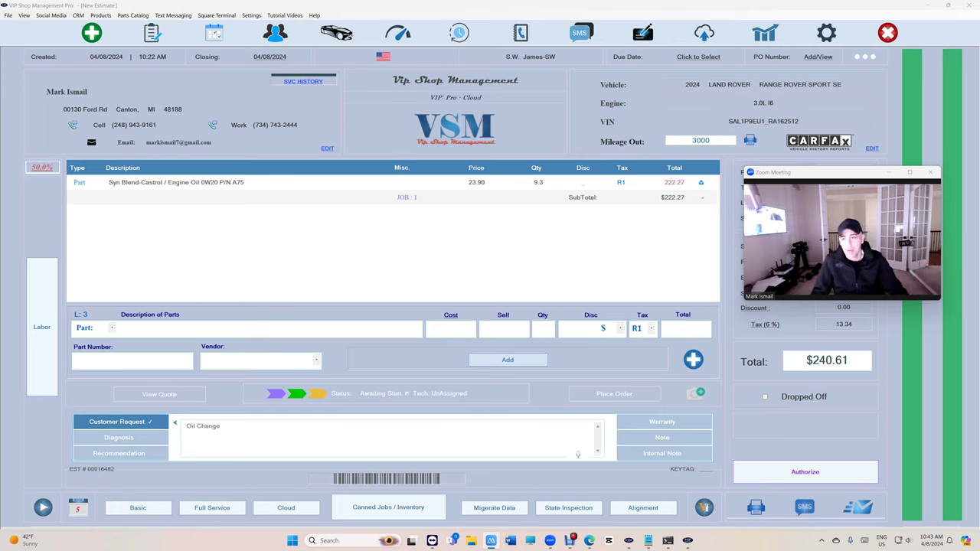
Review the Syn Blend-Castrol oil line unchanged, then run the Basic oil change fill.
left_click(481, 197)
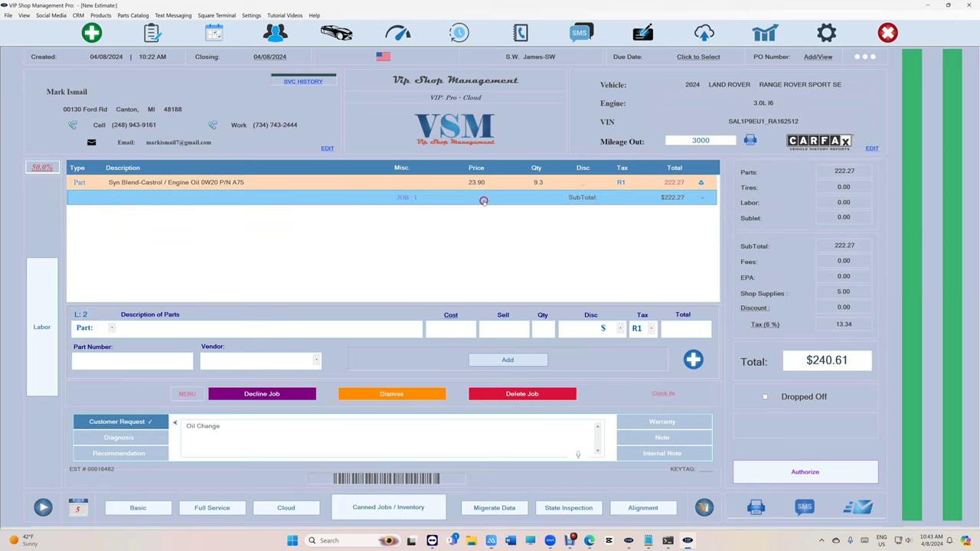
left_click(419, 397)
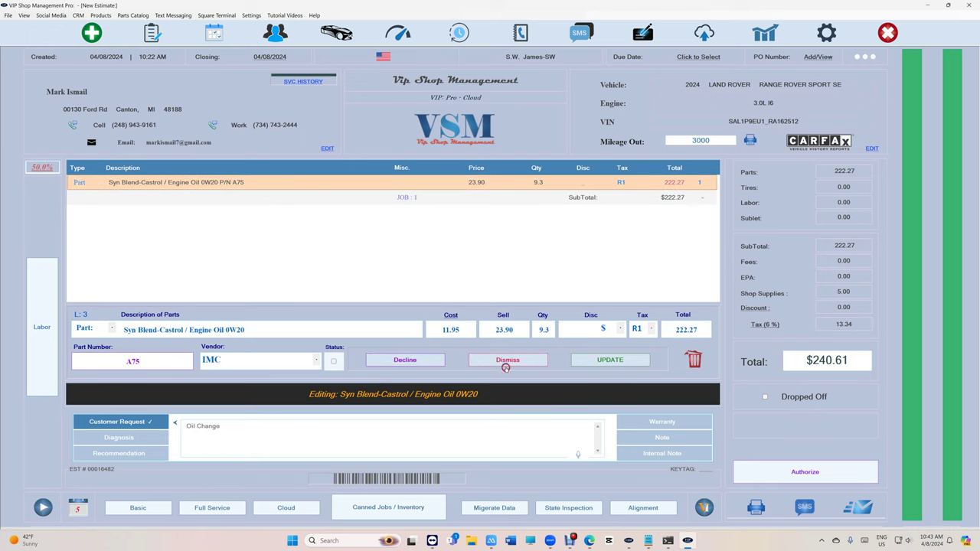
left_click(505, 360)
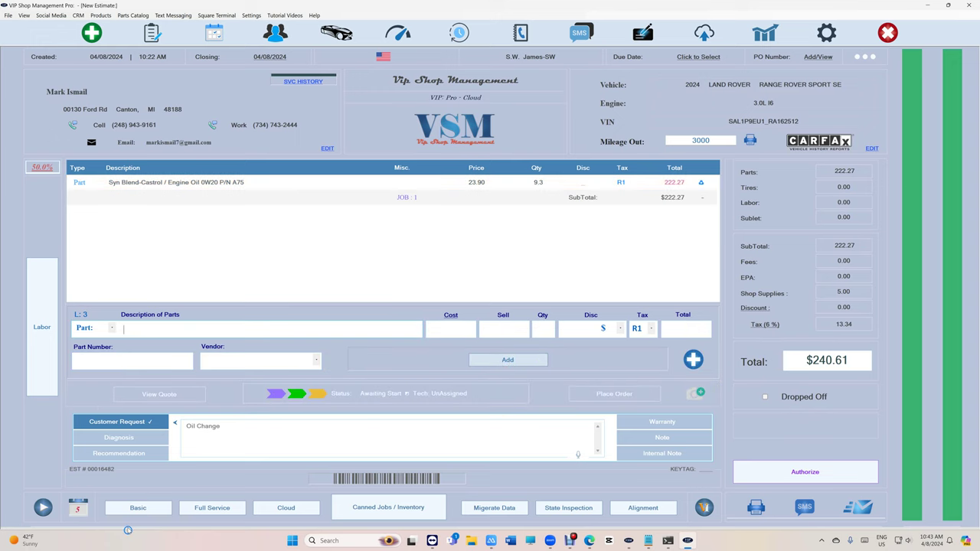
left_click(138, 509)
left_click(580, 349)
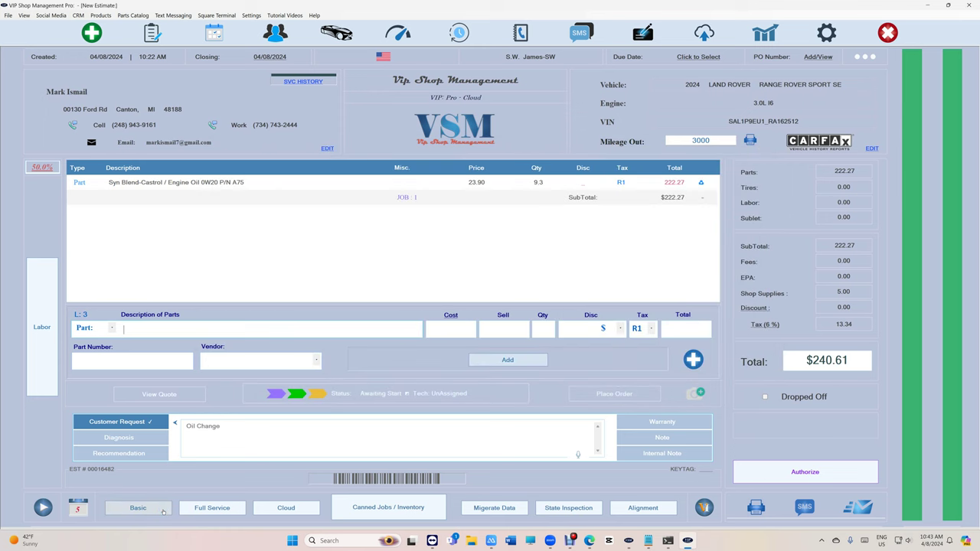
Add the OIL CHANGE canned job found by searching 'oil', then search 'oil' again.
left_click(388, 506)
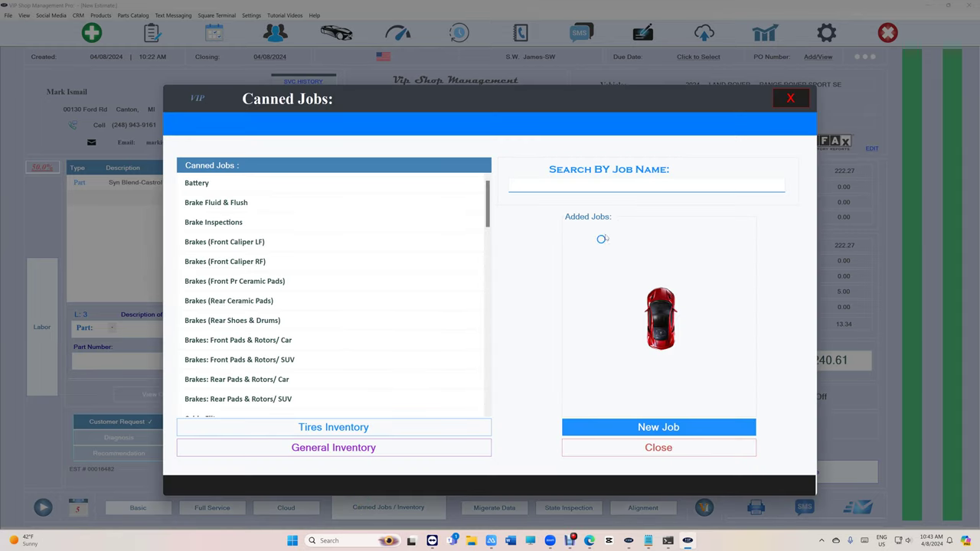
left_click(648, 185)
type("oil")
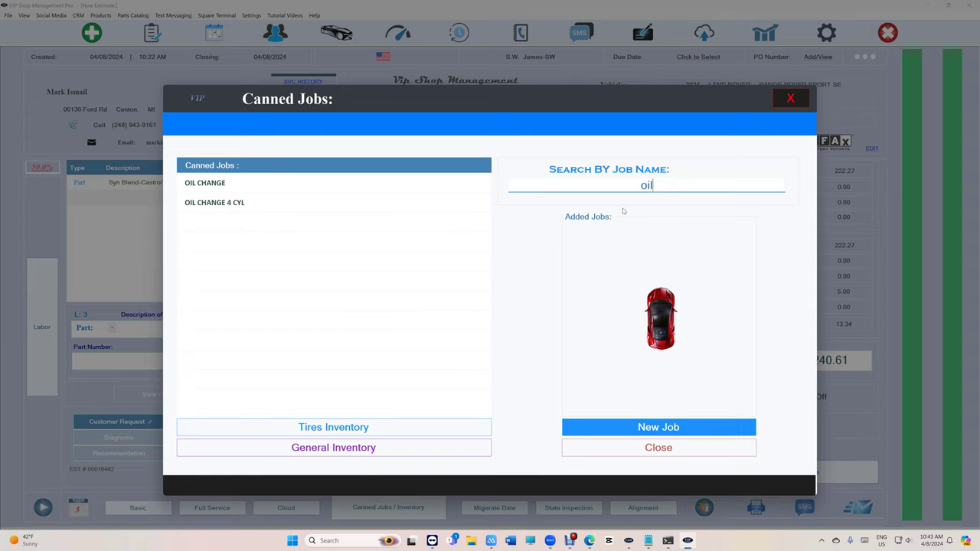
left_click(249, 184)
left_click(626, 458)
left_click(388, 507)
type("oil")
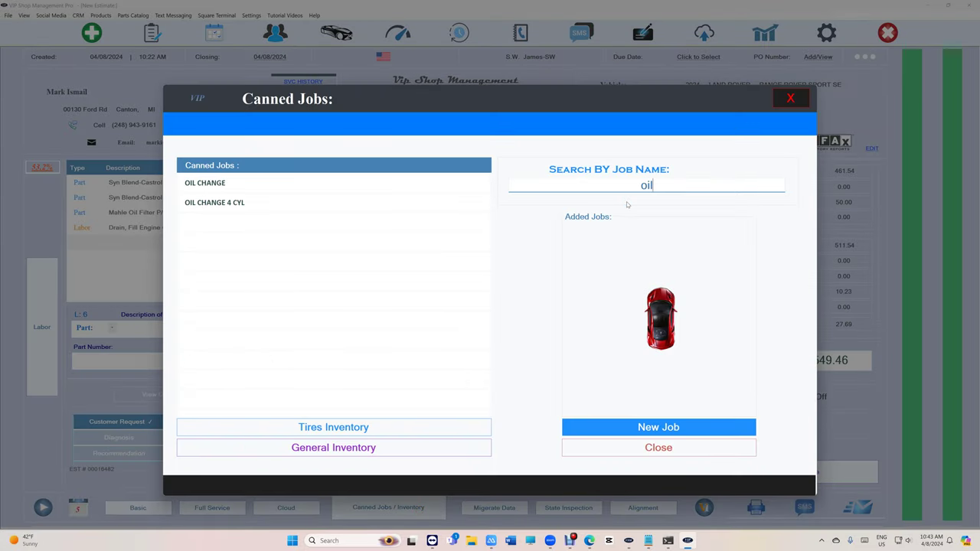
double_click(303, 183)
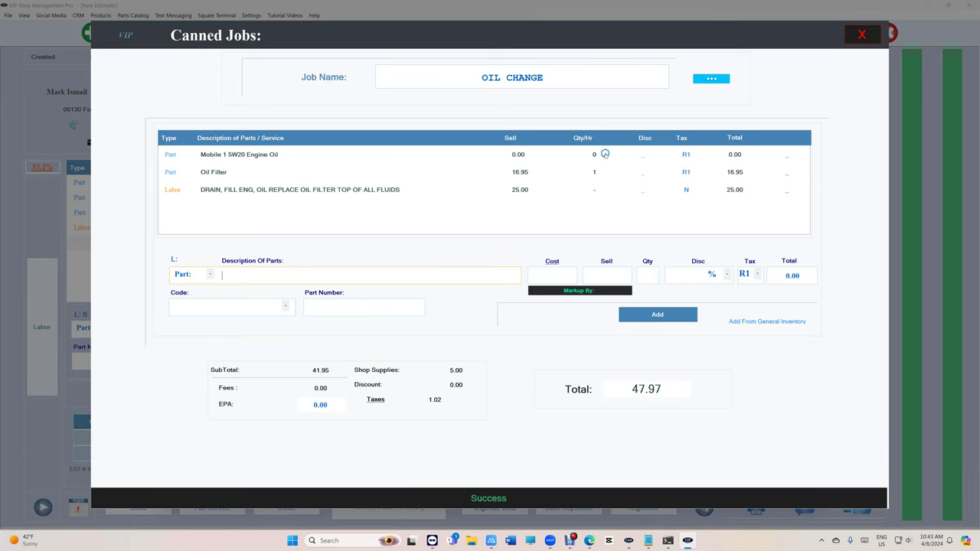
left_click(605, 154)
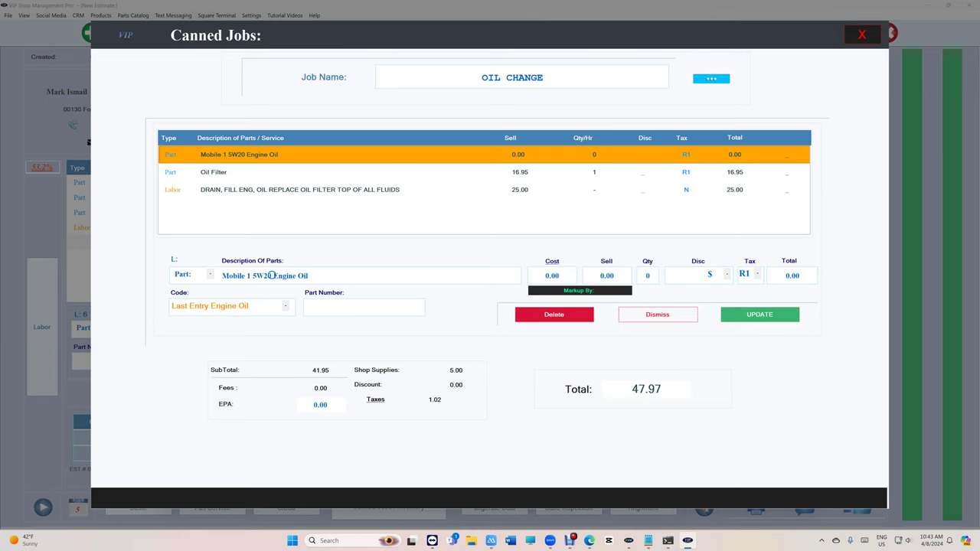
left_click_drag(273, 276, 303, 276)
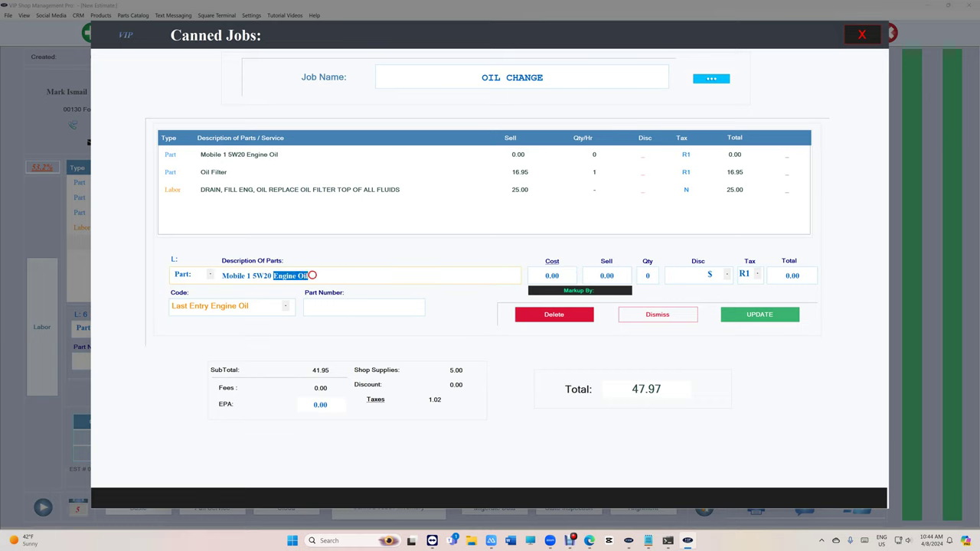
left_click_drag(274, 276, 305, 276)
left_click(647, 274)
left_click(862, 36)
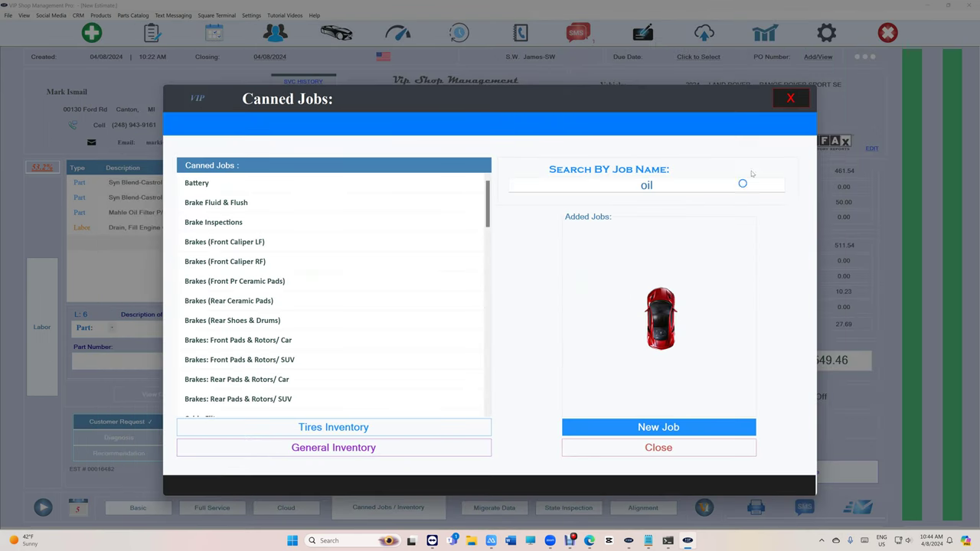
Delete the duplicated job and re-run the Basic fill for Castrol 0W20 oil, Mahle filter and labor.
left_click(789, 98)
left_click(583, 241)
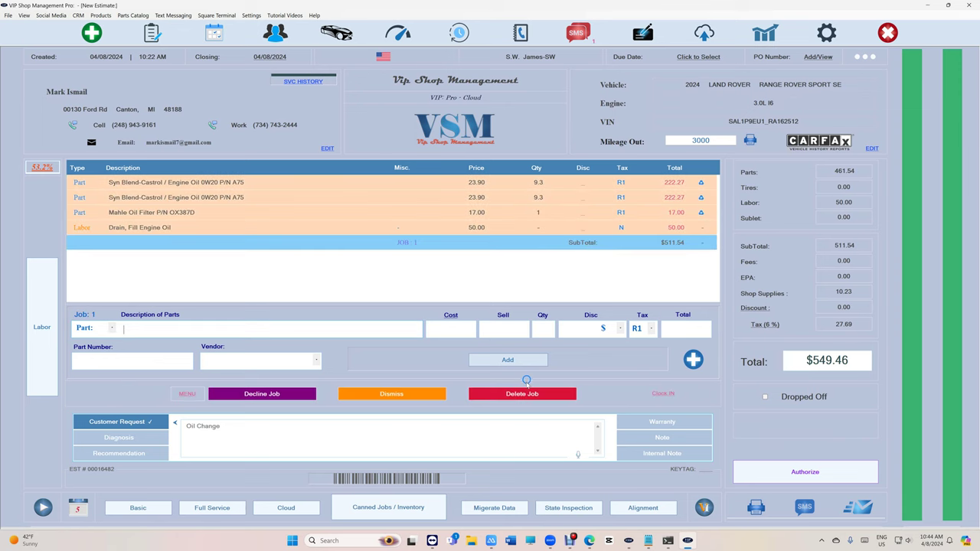
left_click(526, 390)
left_click(570, 280)
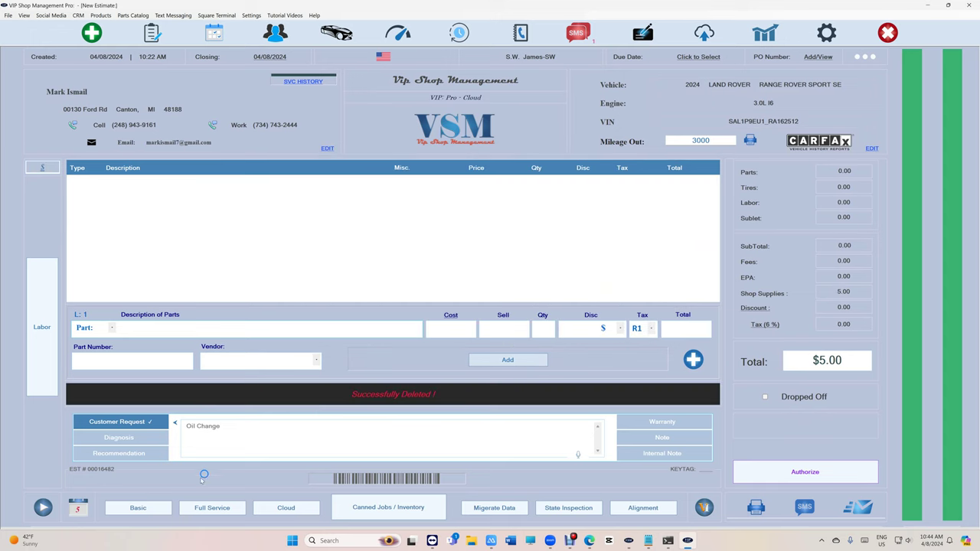
mouse_move(549, 541)
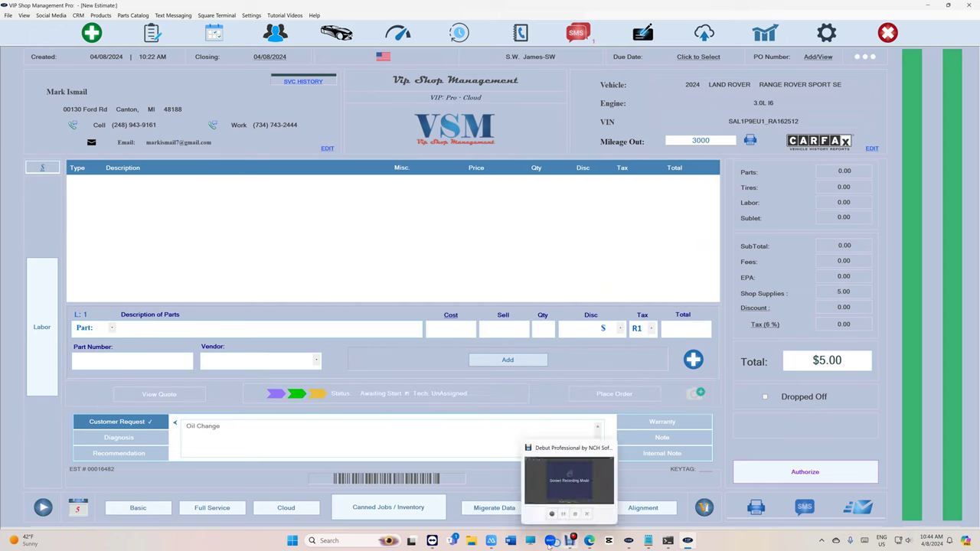
left_click(586, 493)
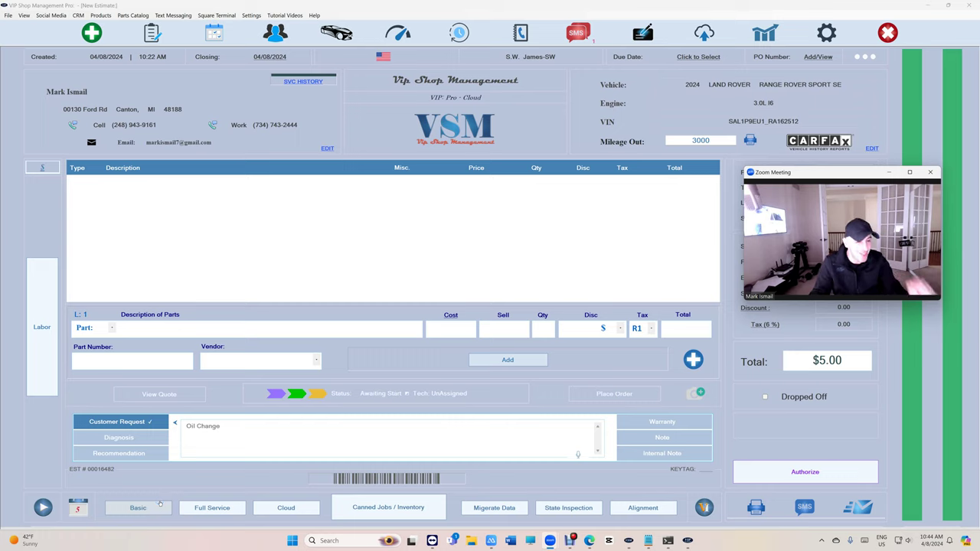
left_click(158, 507)
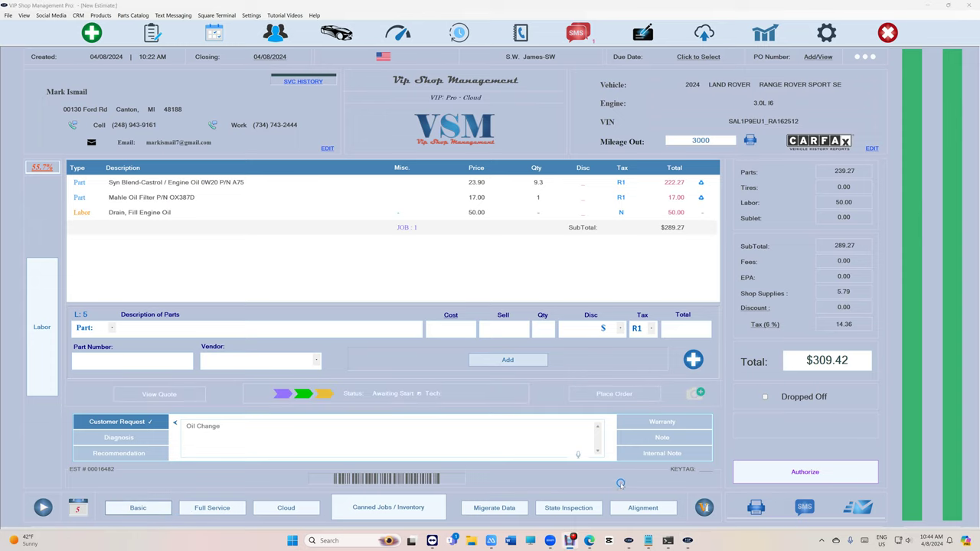
Bring up the parts-vendor panel listing suppliers such as AutoZone and O'Reilly.
mouse_move(550, 540)
left_click(591, 508)
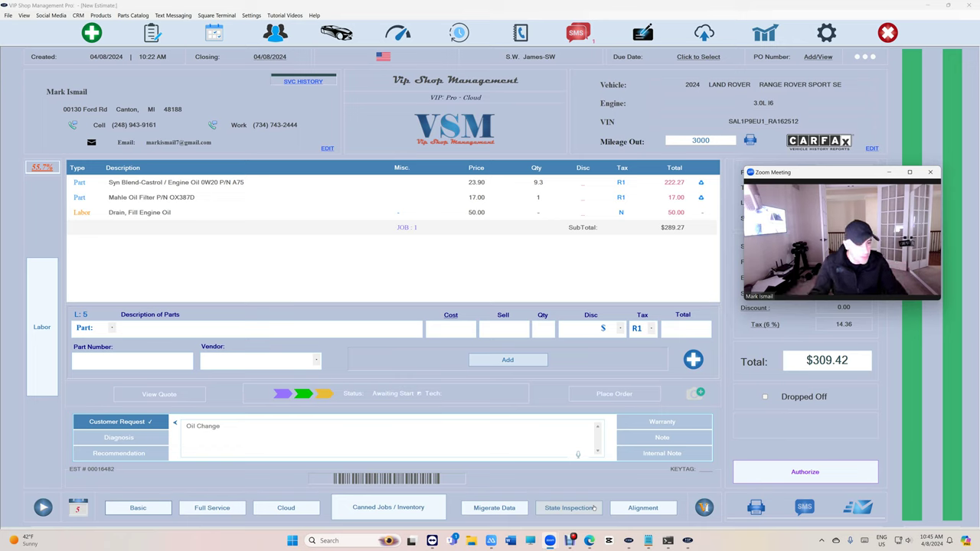
left_click(593, 507)
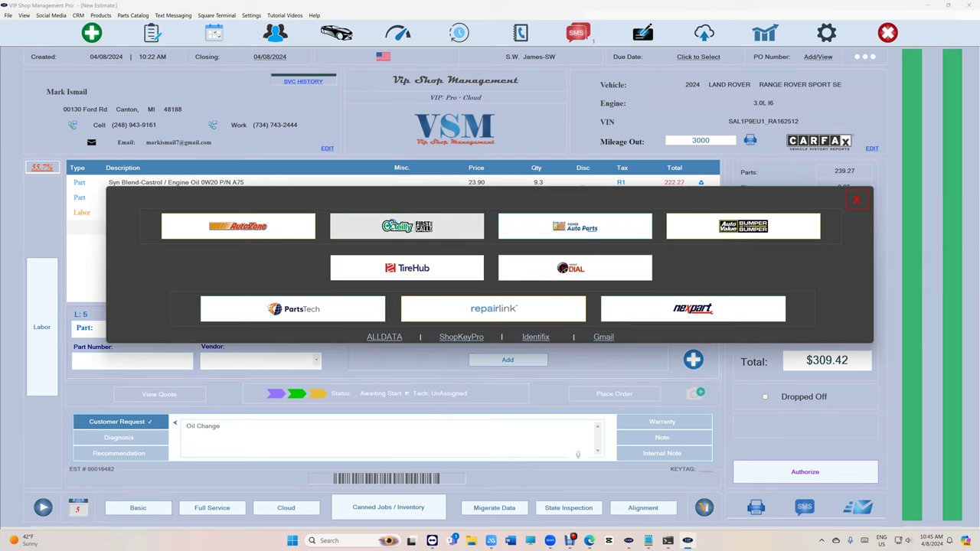
View the Range Rover's transfer case capacity under O'Reilly Specifications > Fluid Capacity, then go back.
left_click(392, 227)
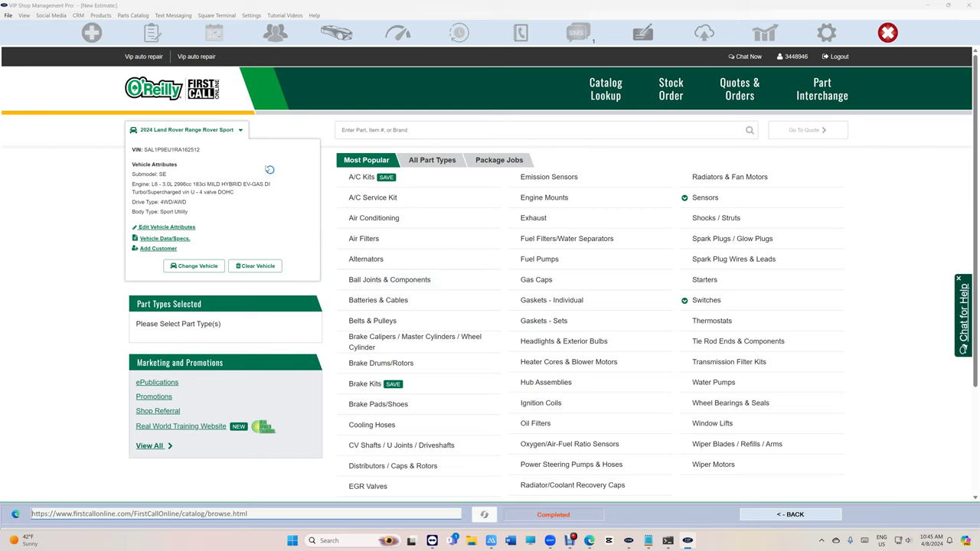
left_click(167, 239)
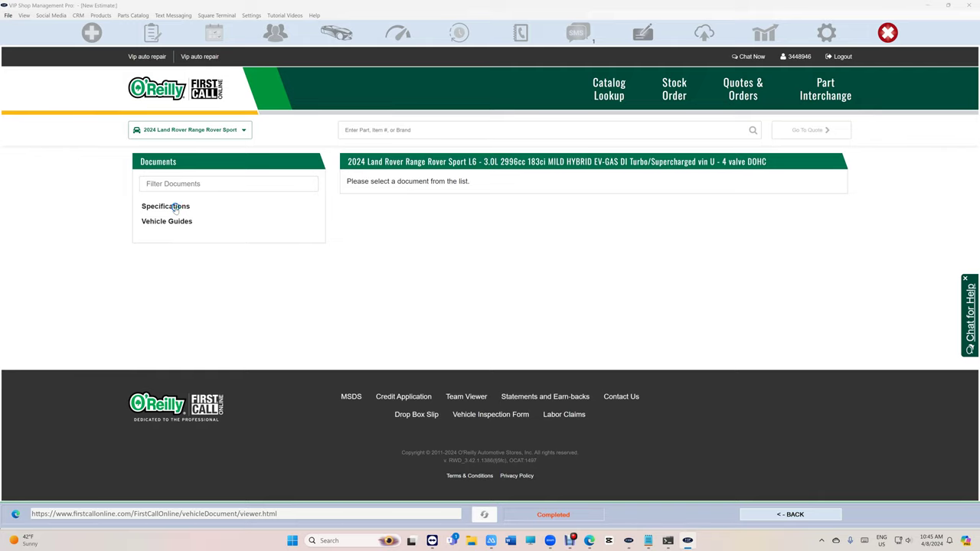
left_click(175, 208)
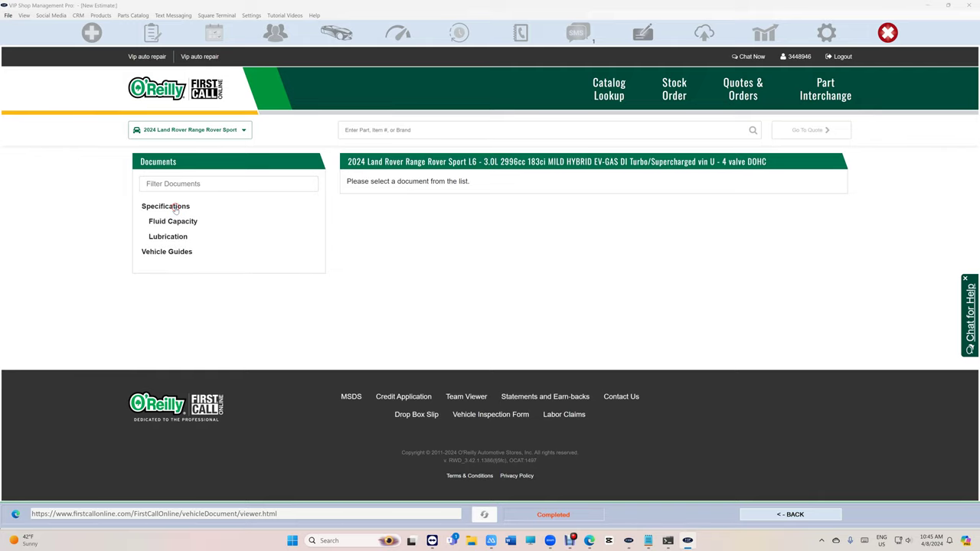
left_click(179, 223)
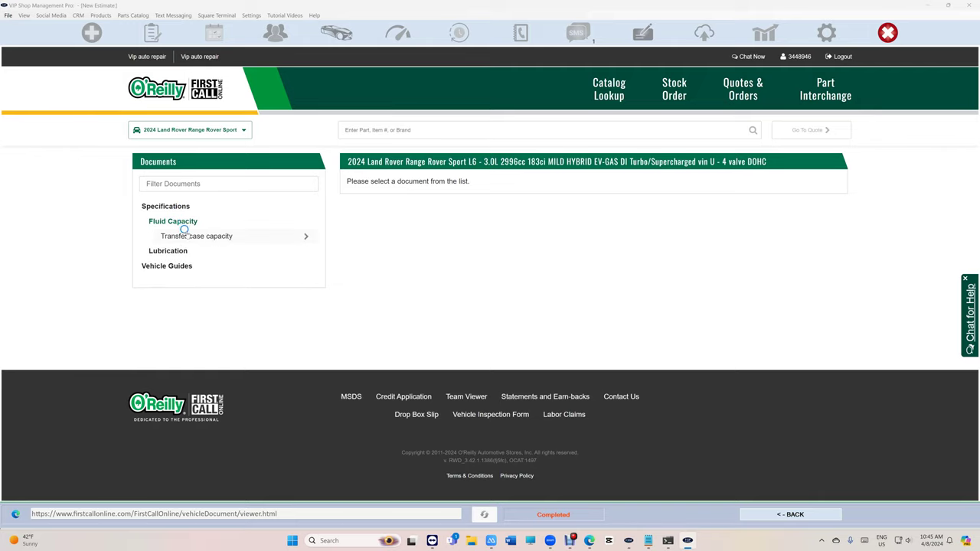
left_click(212, 238)
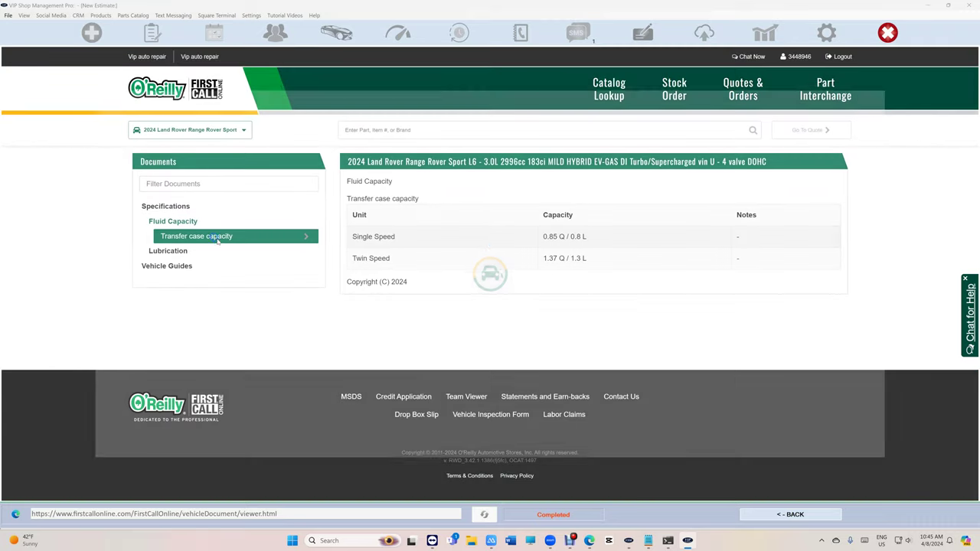
left_click(771, 514)
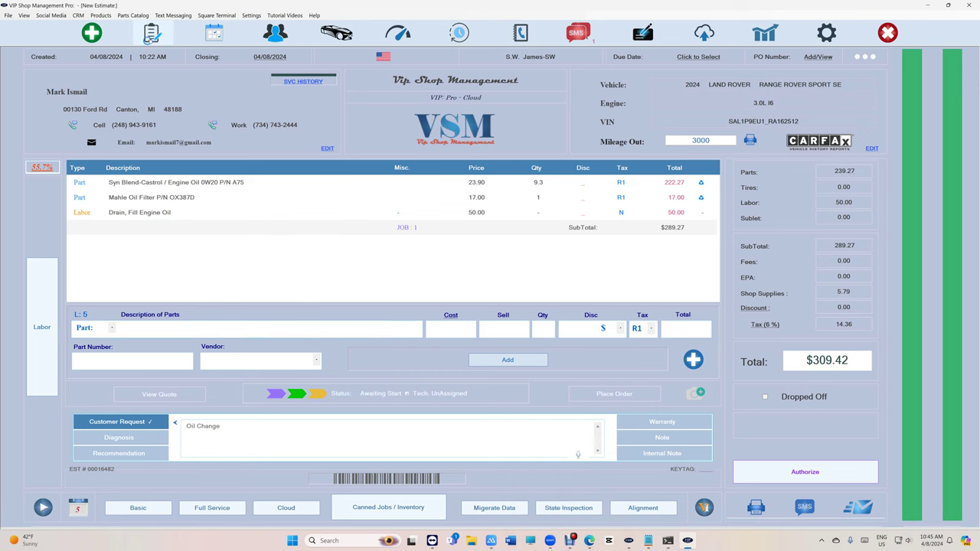
Open the Jeep's engine oil capacity table in O'Reilly under Specifications > Fluid Capacity.
left_click(152, 33)
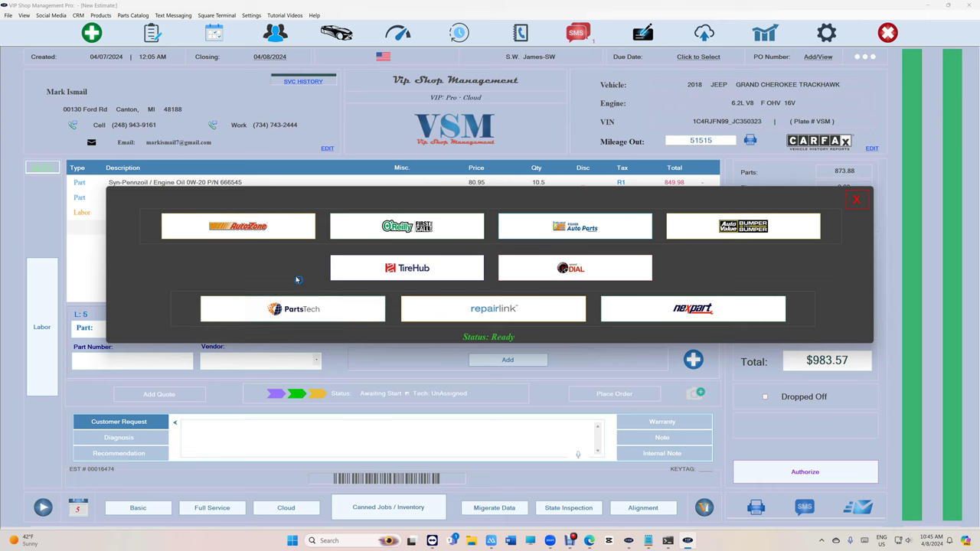
left_click(424, 220)
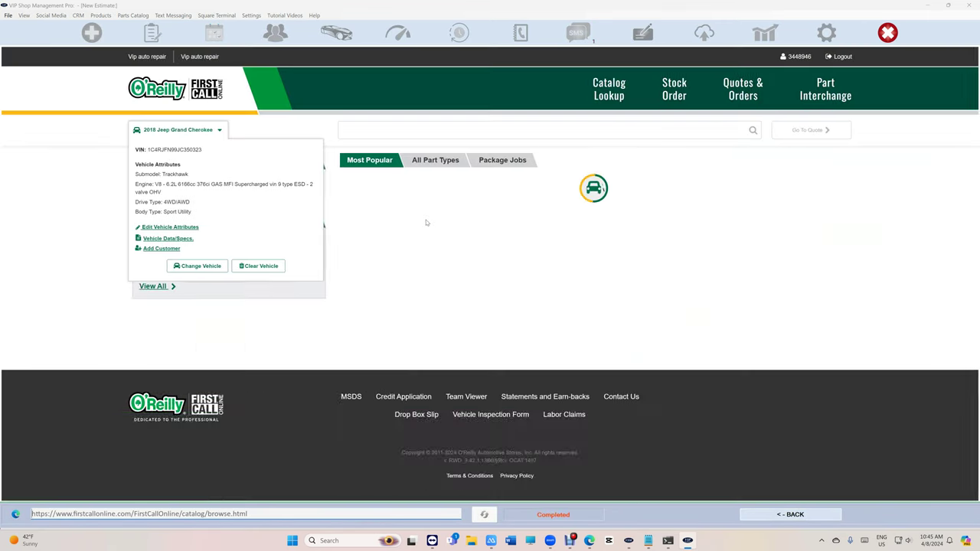
left_click(167, 238)
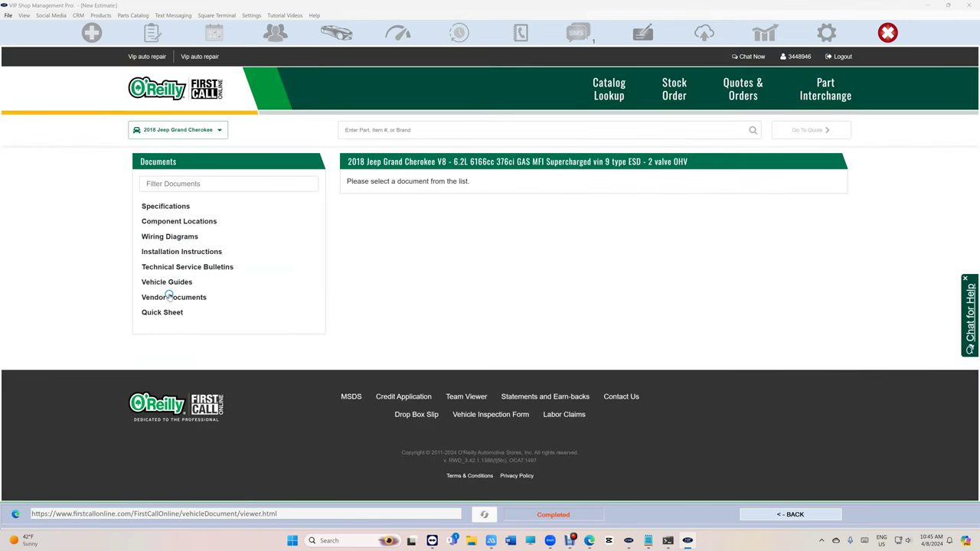
left_click(166, 206)
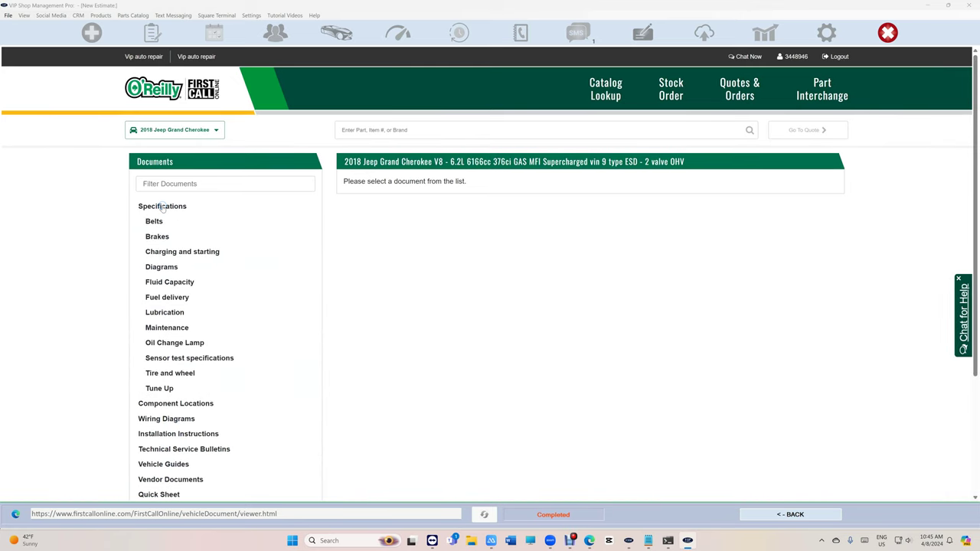
left_click(169, 282)
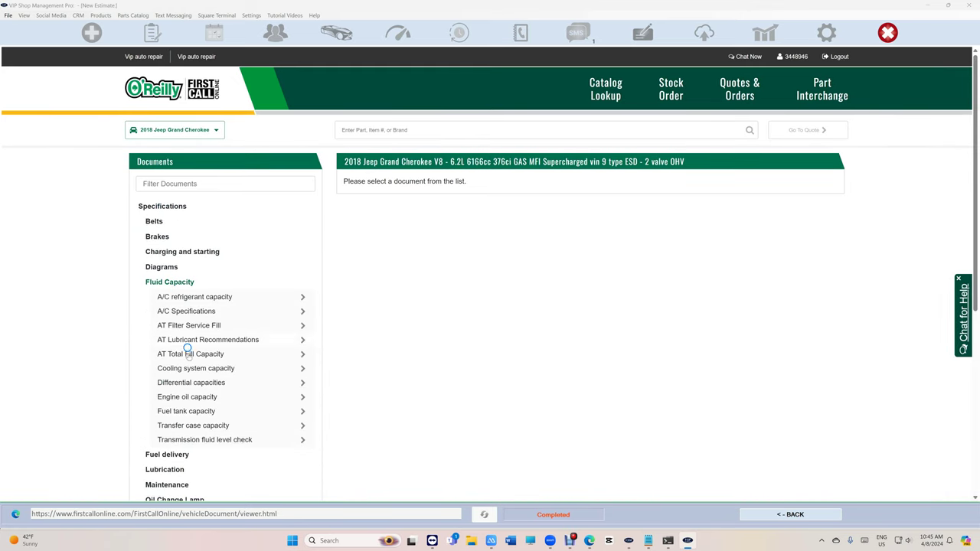
left_click(199, 397)
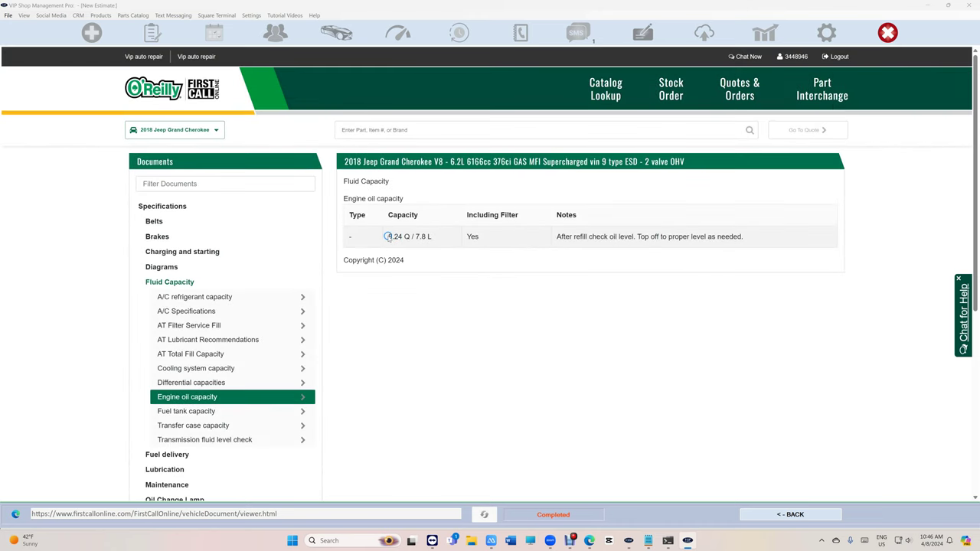
Copy the 8.24 quart capacity value and return to the Jeep estimate.
left_click_drag(388, 236, 408, 237)
left_click(408, 239)
left_click_drag(389, 237, 398, 238)
right_click(399, 238)
left_click(420, 243)
left_click(795, 514)
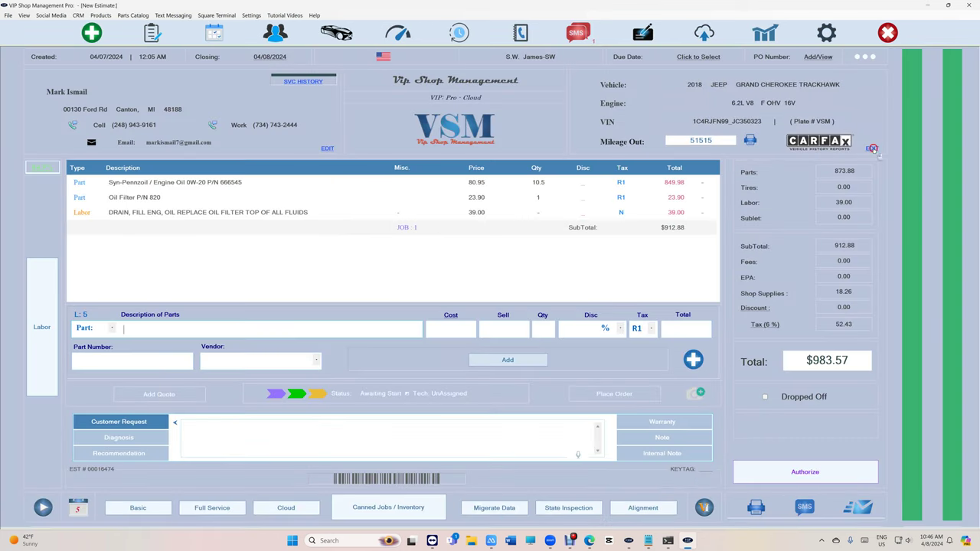
Check the Jeep's vehicle information and preview the oil change sticker.
left_click(872, 149)
left_click(672, 466)
left_click(750, 139)
left_click(608, 354)
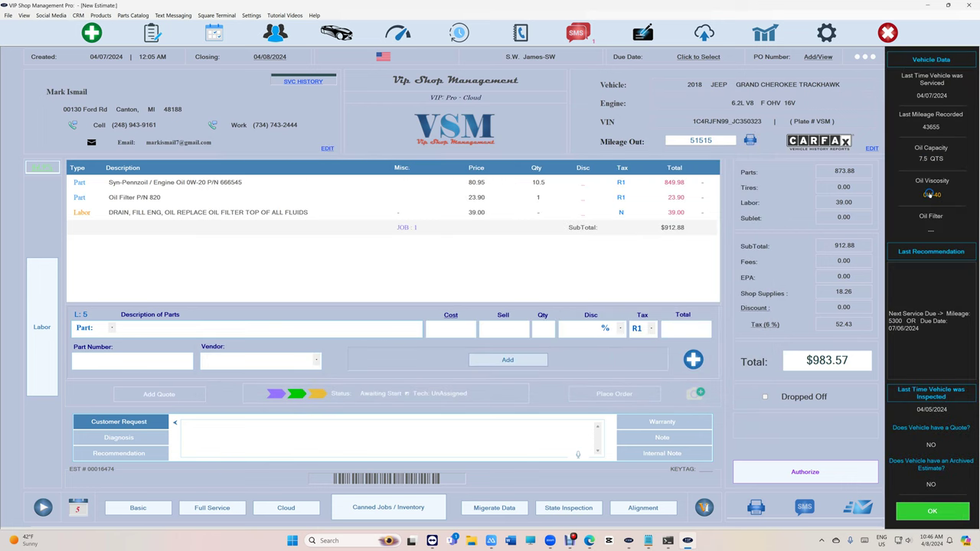
Enter 8.4 quarts as the sticker's oil capacity and close the sticker data.
left_click(929, 195)
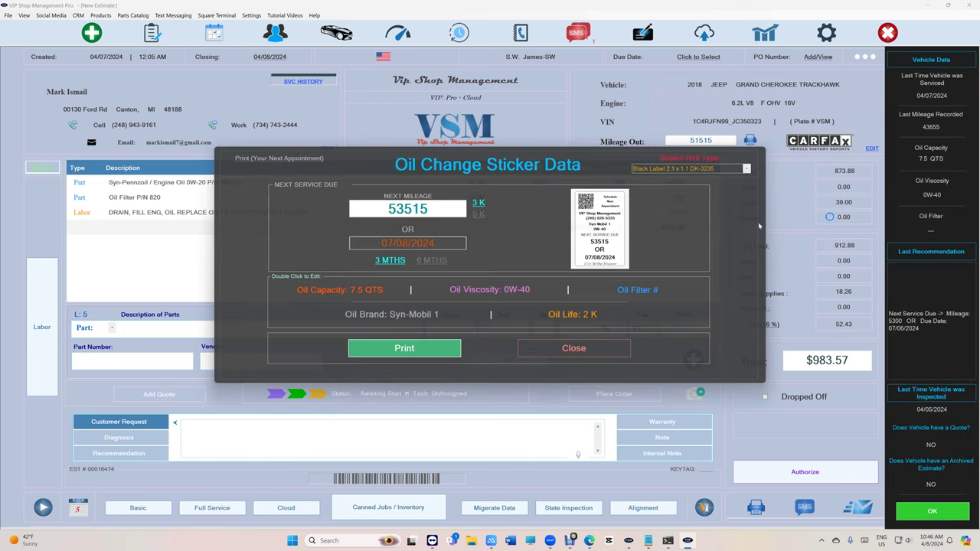
double_click(534, 302)
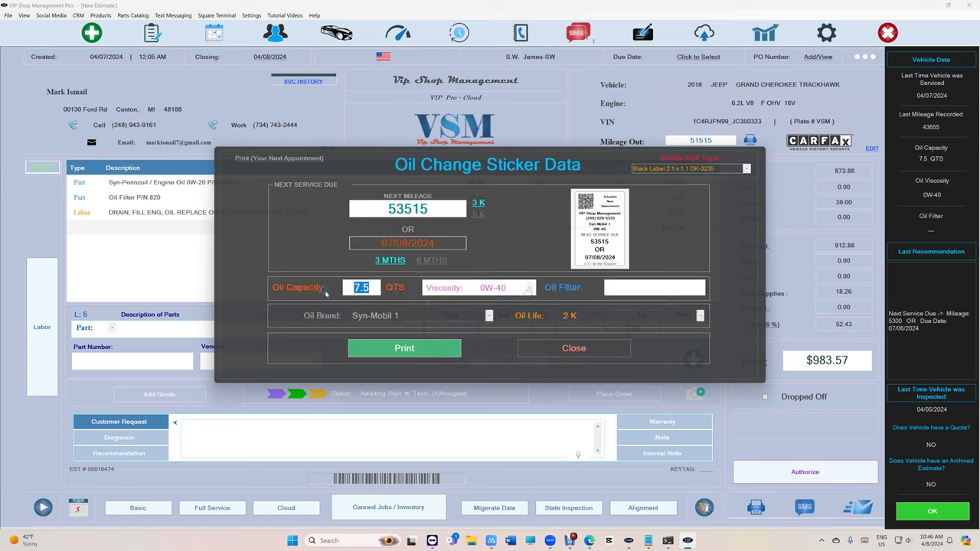
type("Oil V")
double_click(371, 286)
type("8.4")
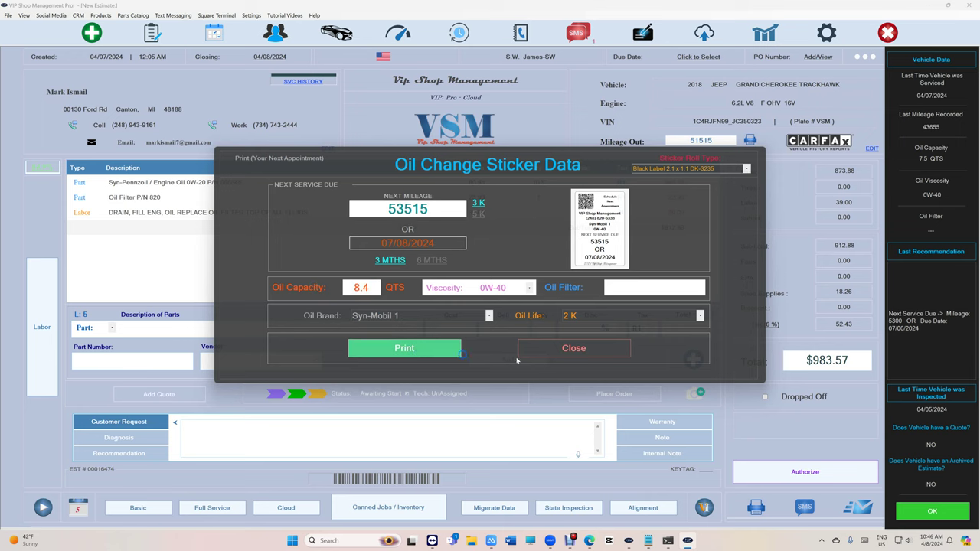
left_click(573, 348)
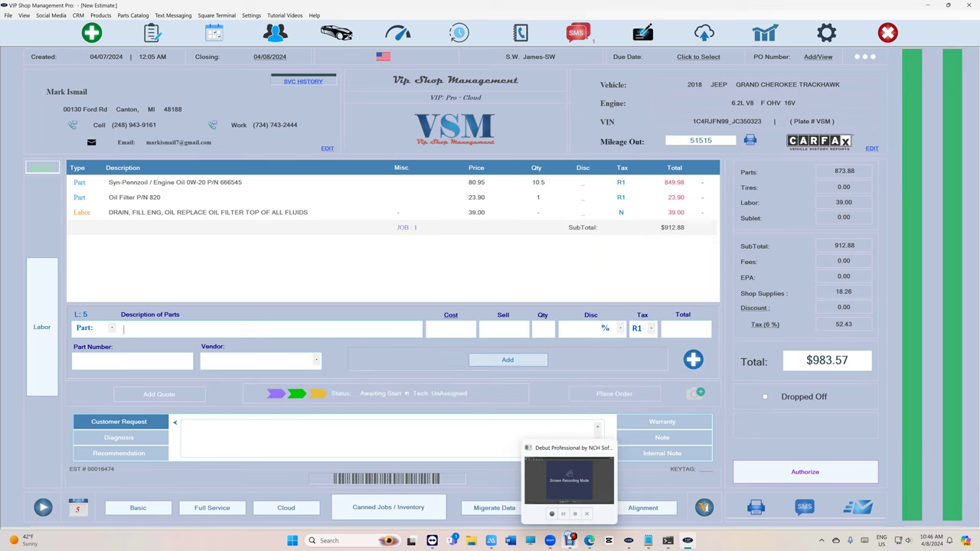
mouse_move(550, 541)
left_click(565, 507)
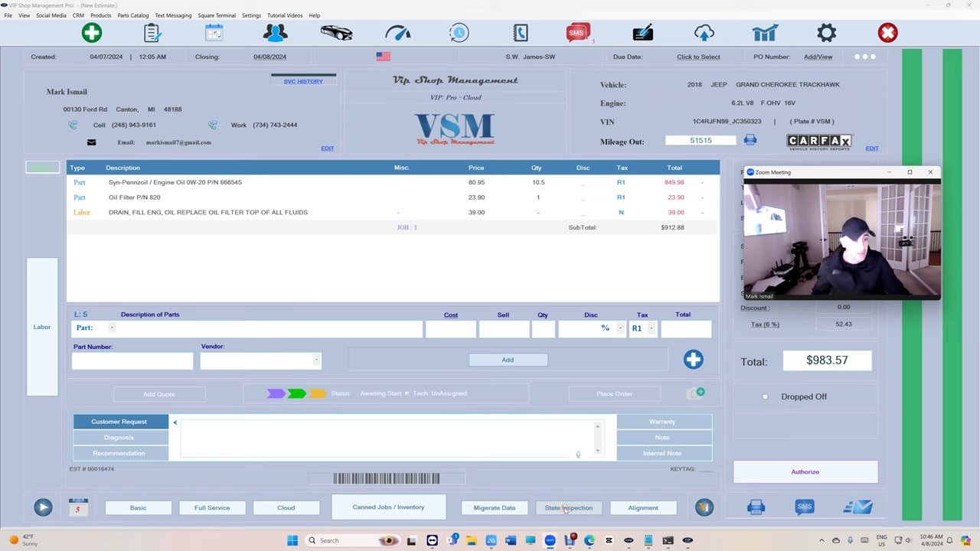